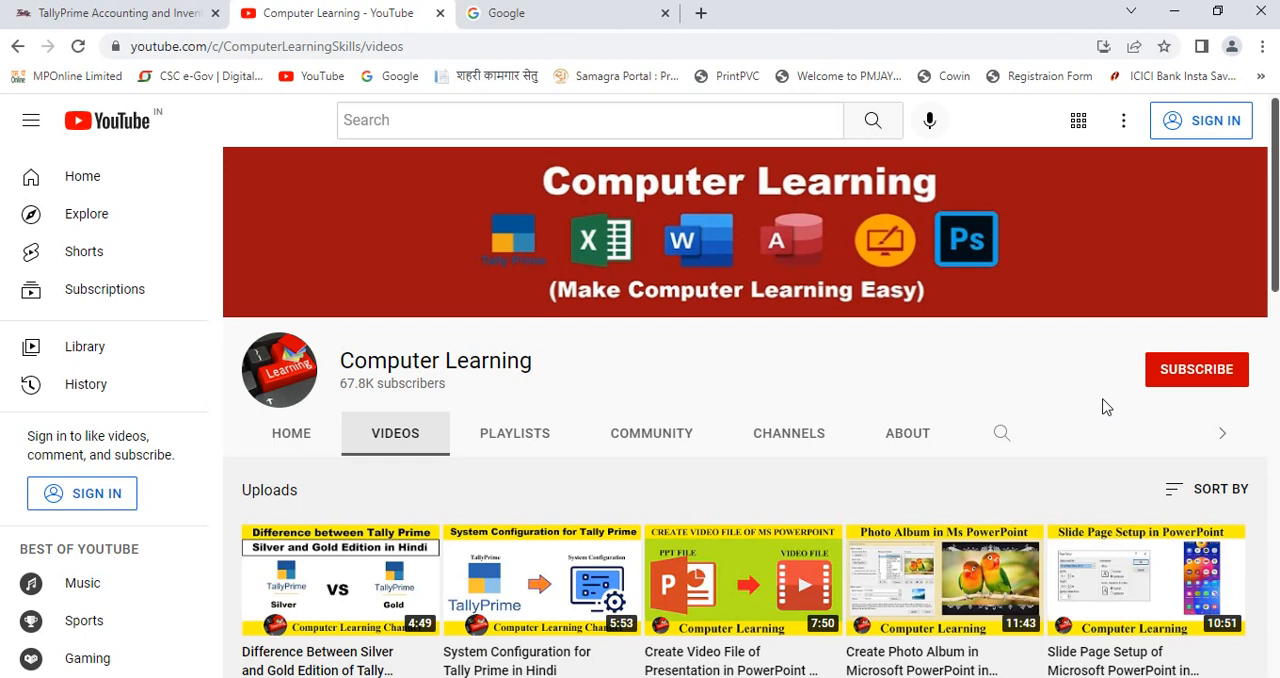
Step: Search Google for "tally prime download" and open the Tally Solutions download page from the results
left_click(140, 20)
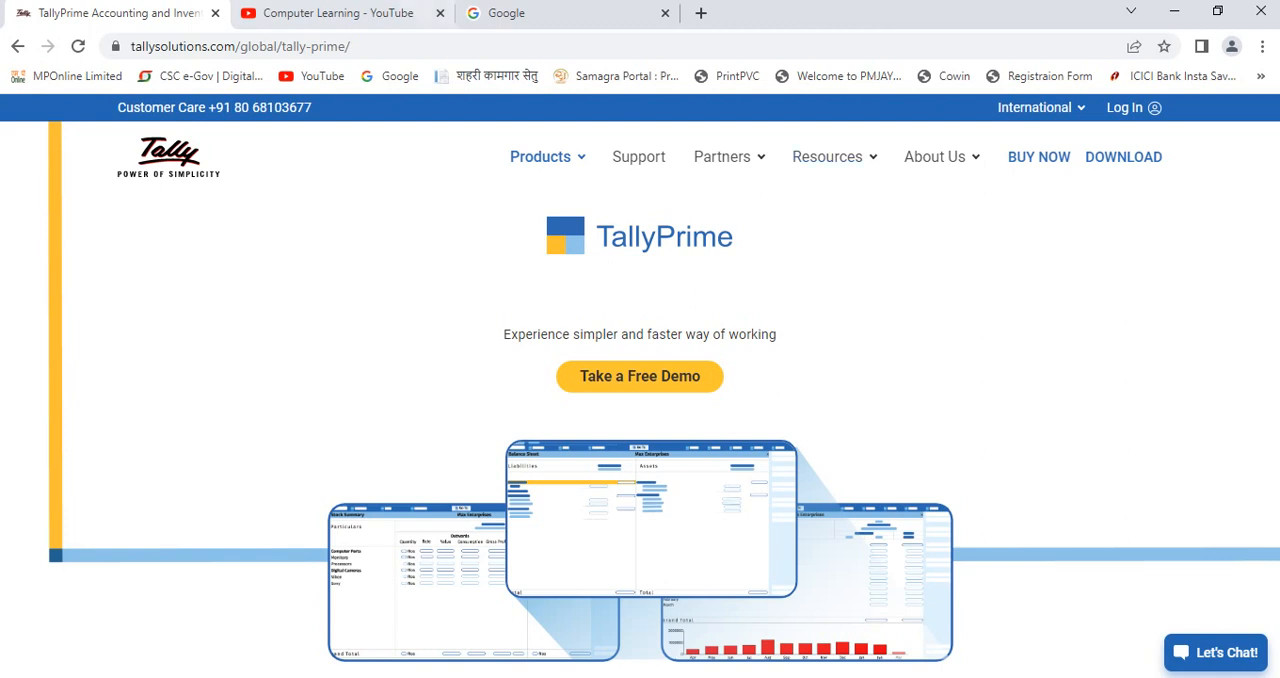
left_click(540, 13)
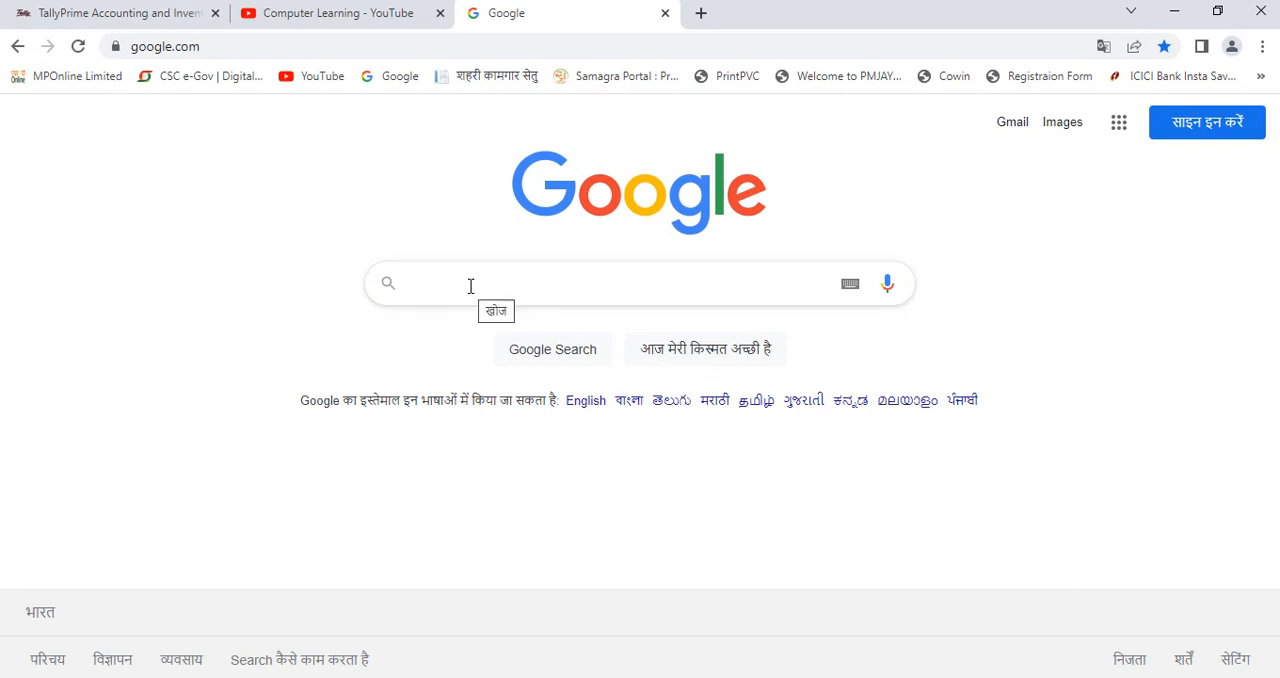
type("tally ")
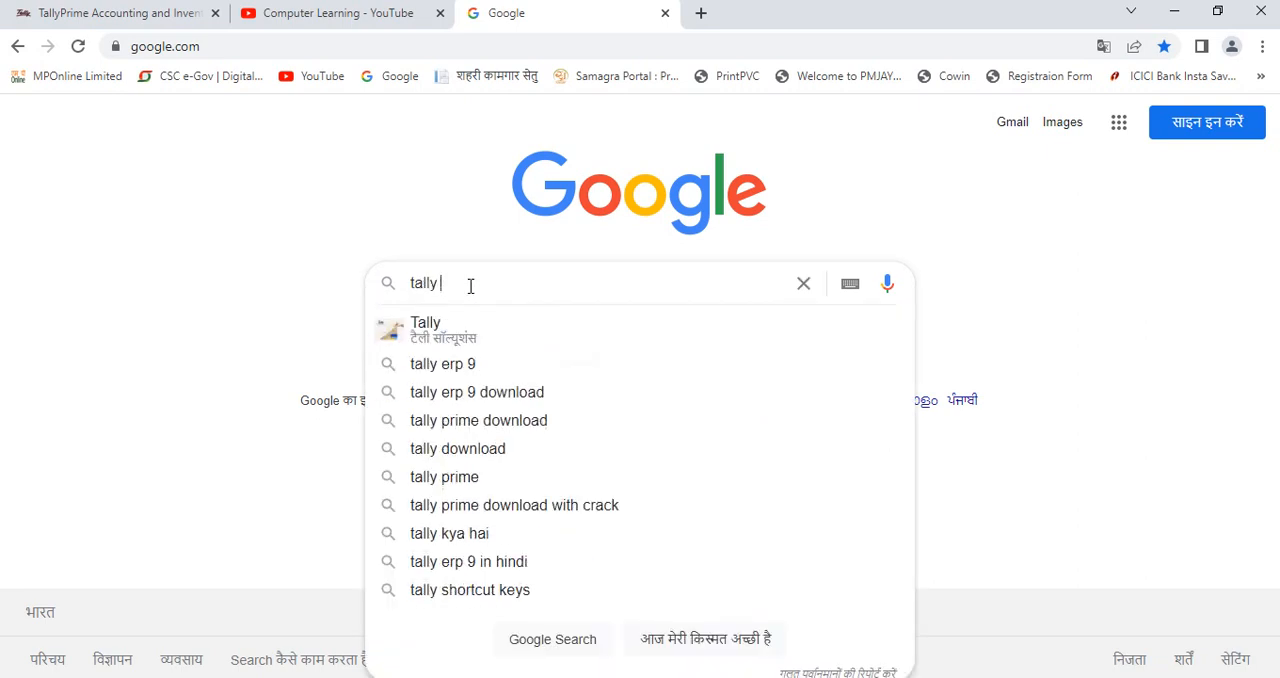
type("prime do")
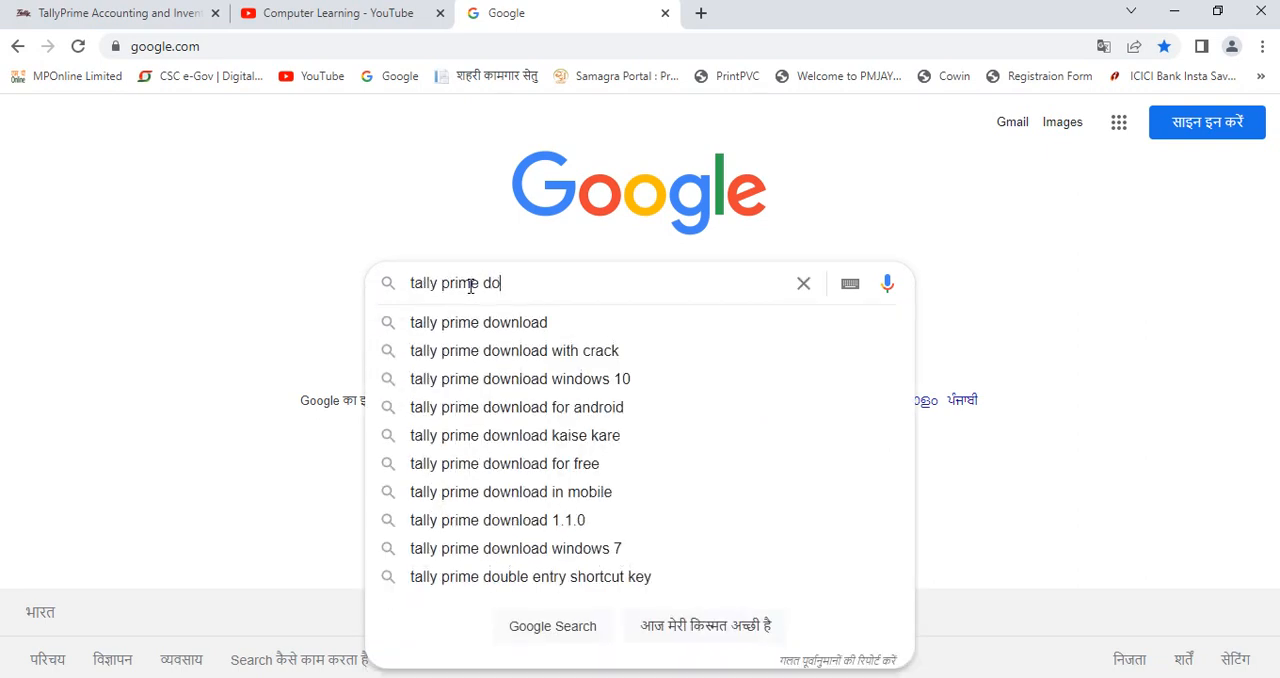
type("wnload")
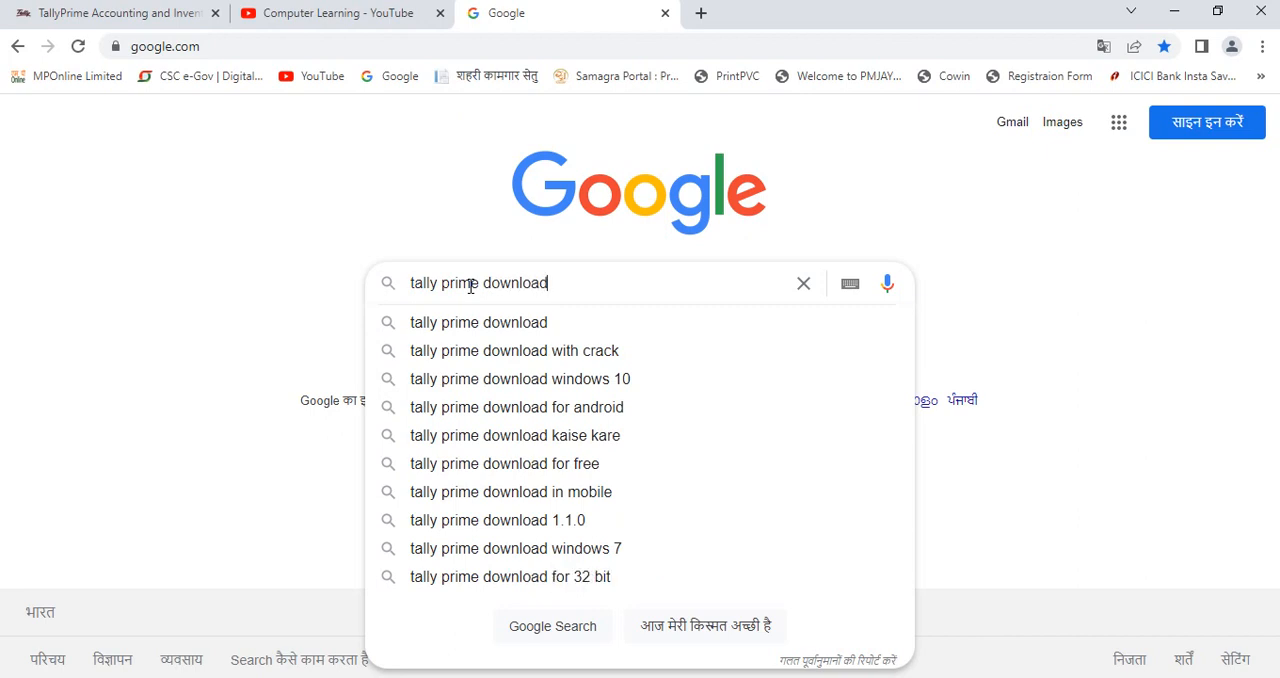
key("Return")
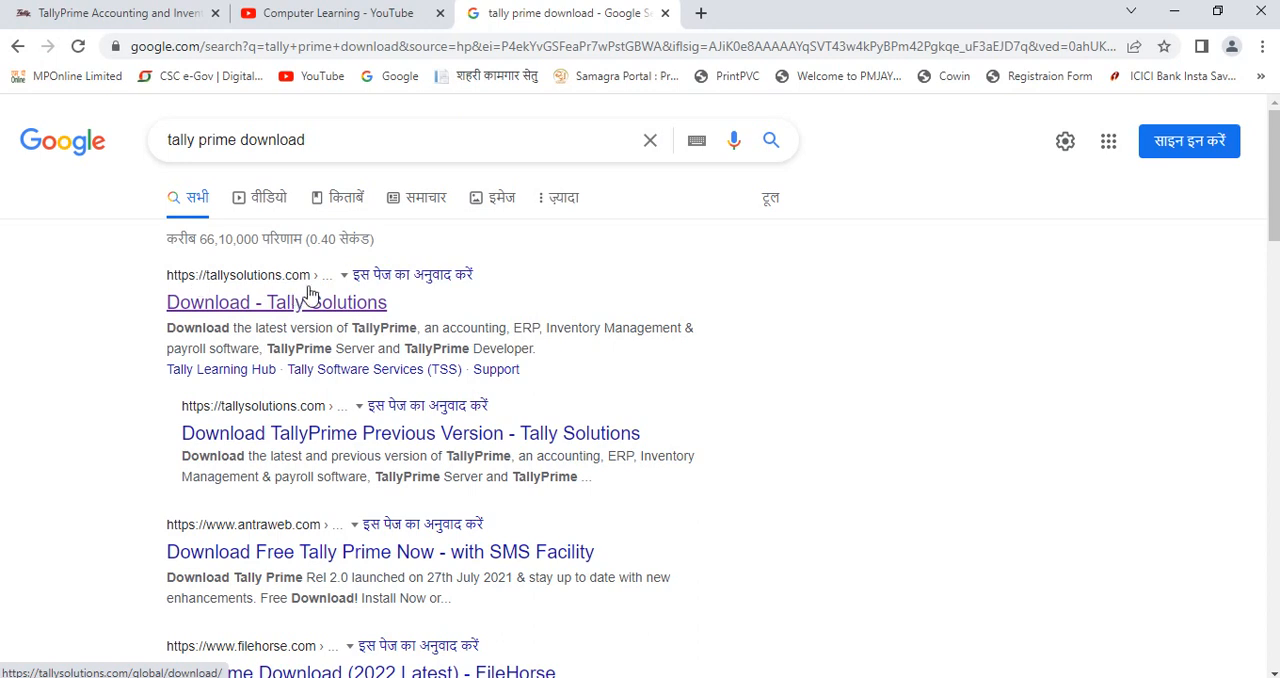
left_click(288, 308)
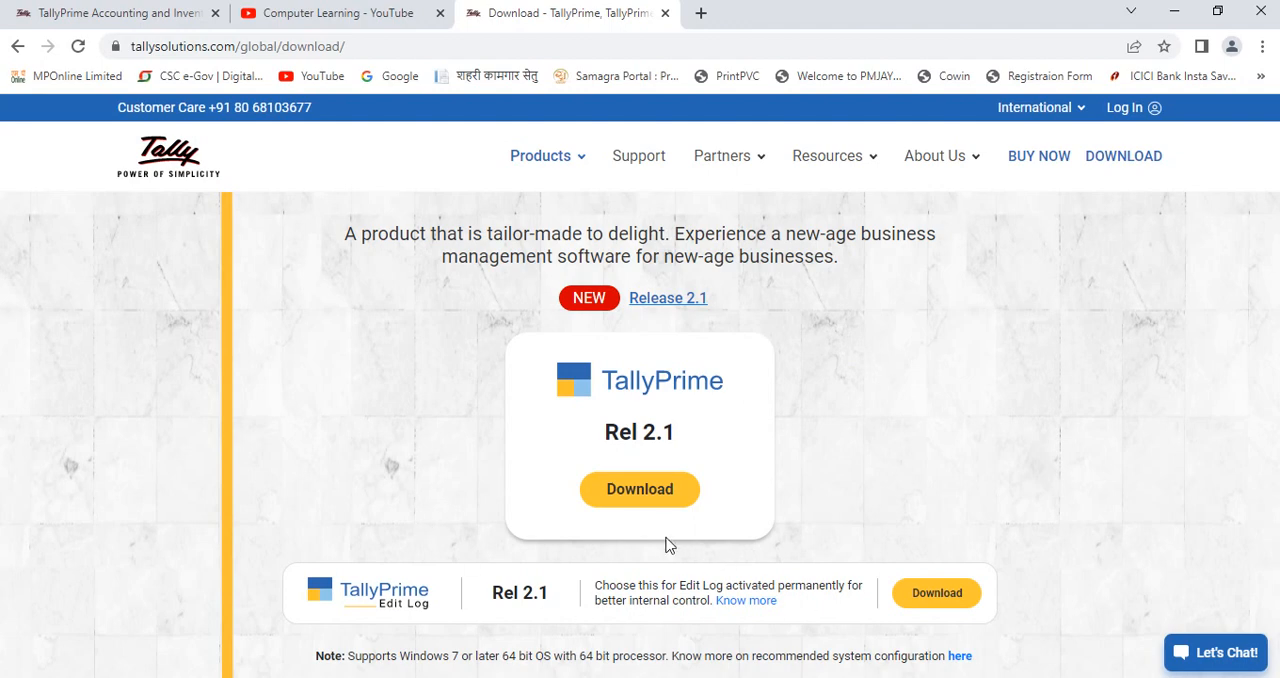
Step: Download the TallyPrime Rel 2.1 installer and save it as setup in the Downloads folder
left_click(645, 492)
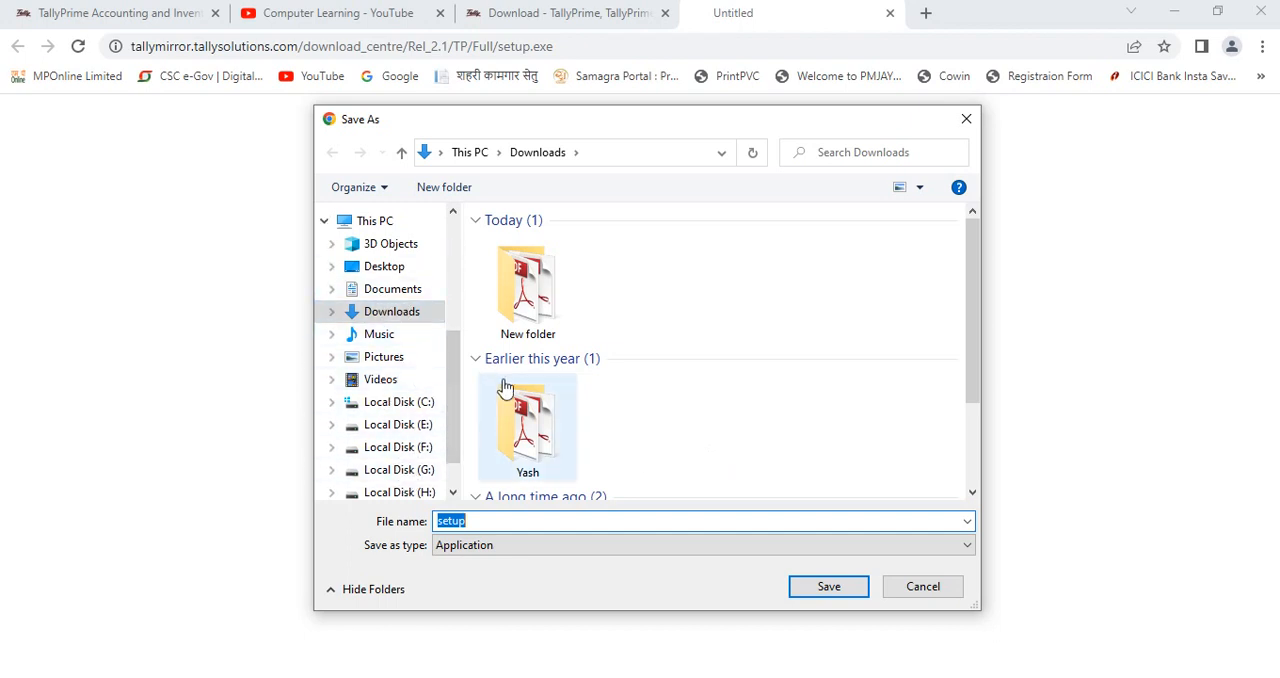
left_click(399, 313)
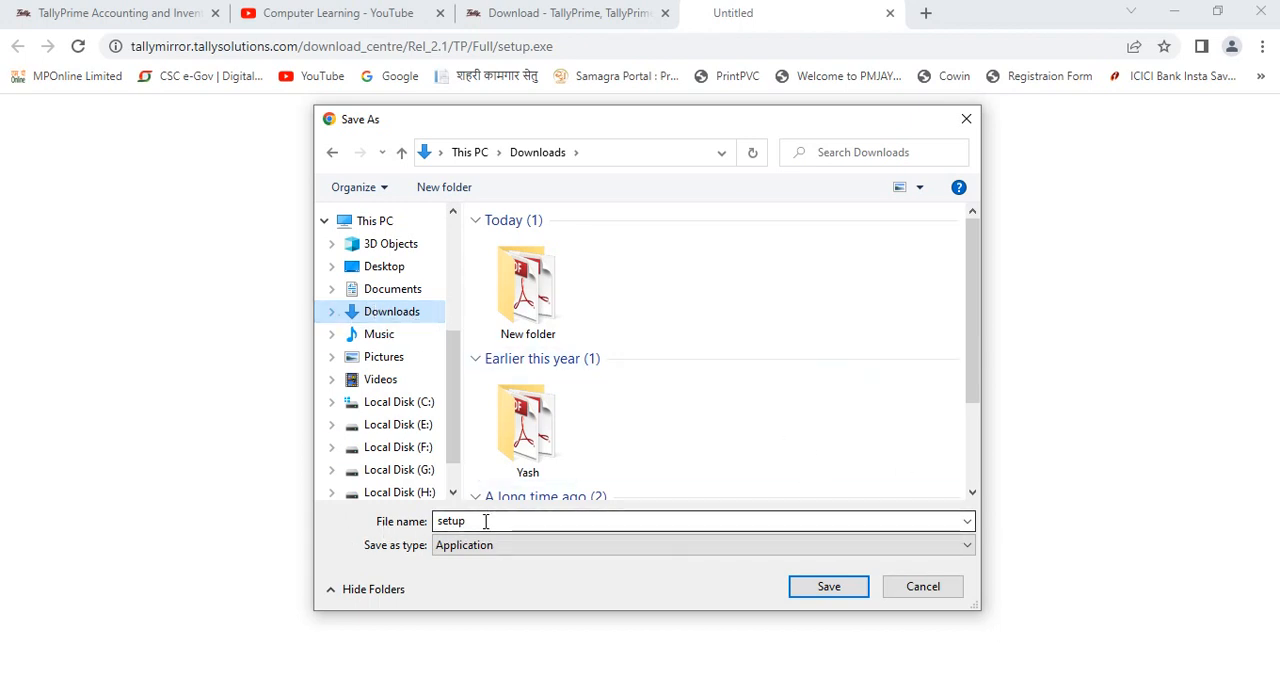
left_click(829, 587)
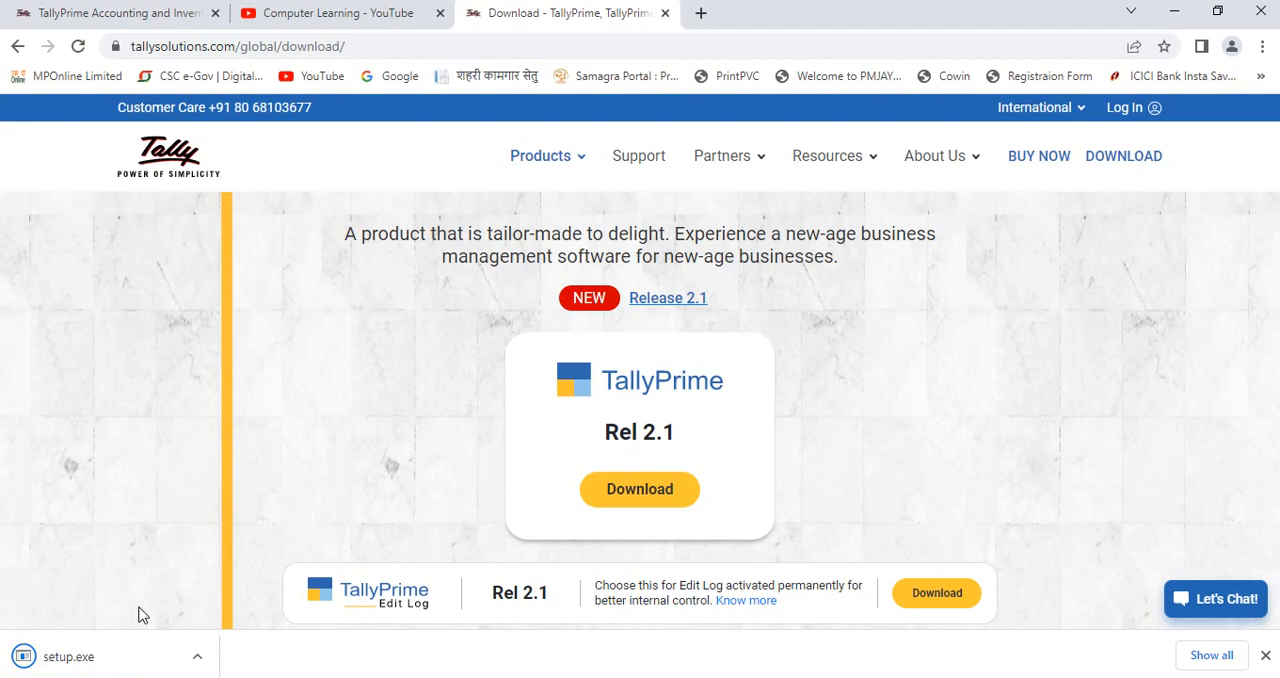
Step: Show the downloaded setup.exe in its folder and run it
left_click(110, 665)
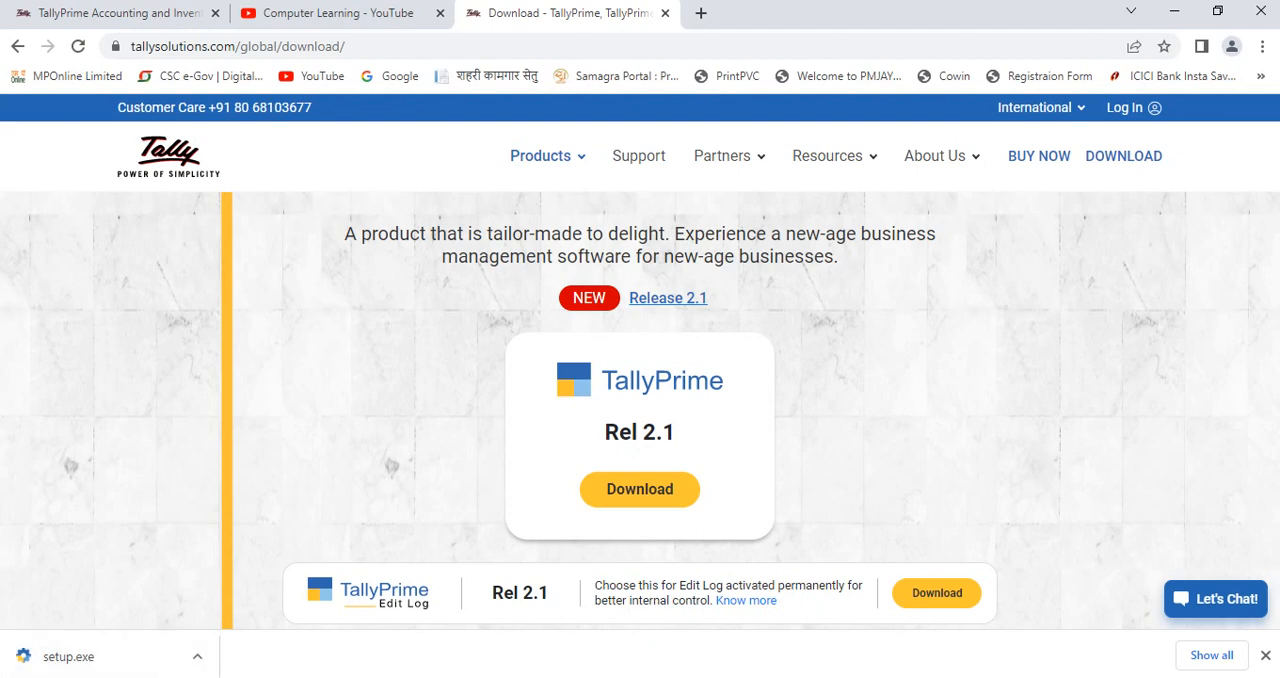
left_click(199, 664)
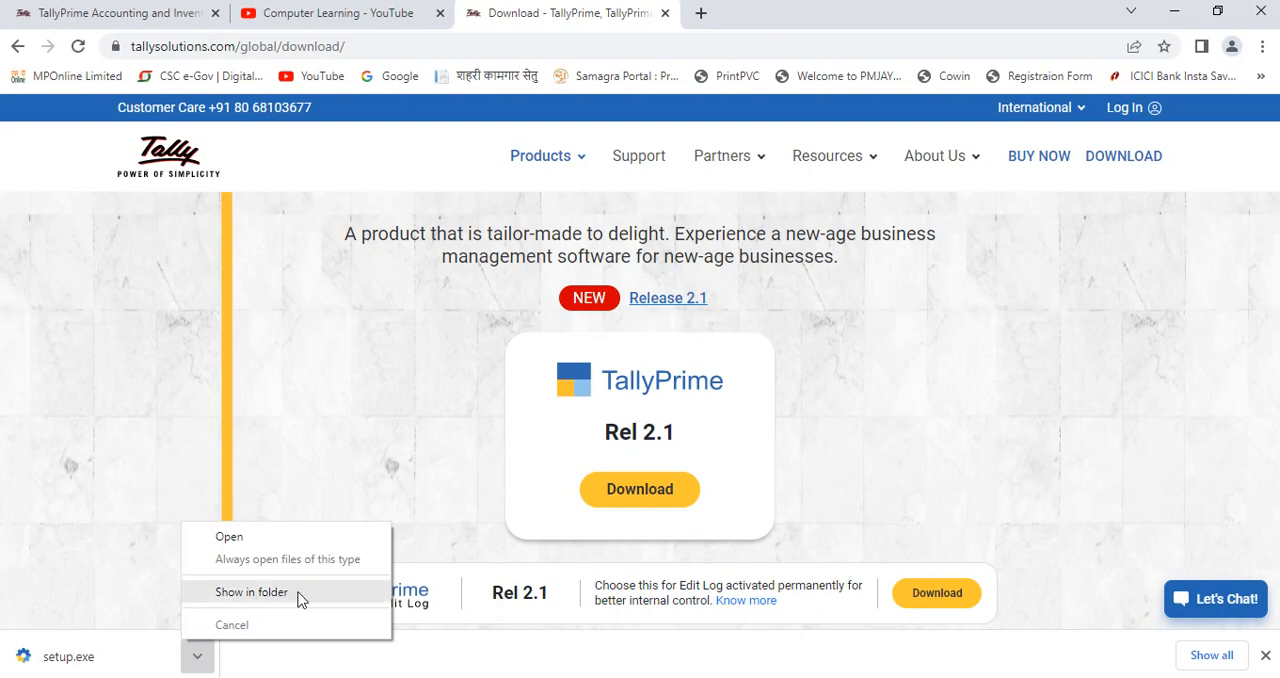
left_click(251, 592)
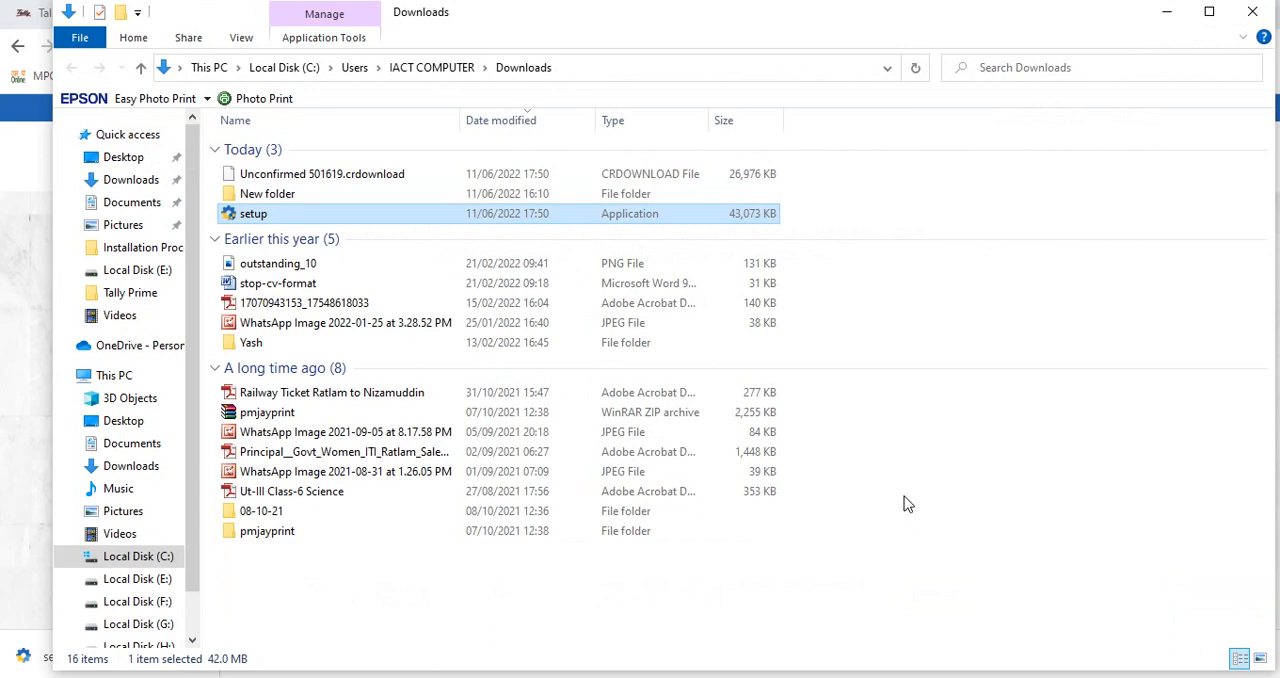
double_click(287, 218)
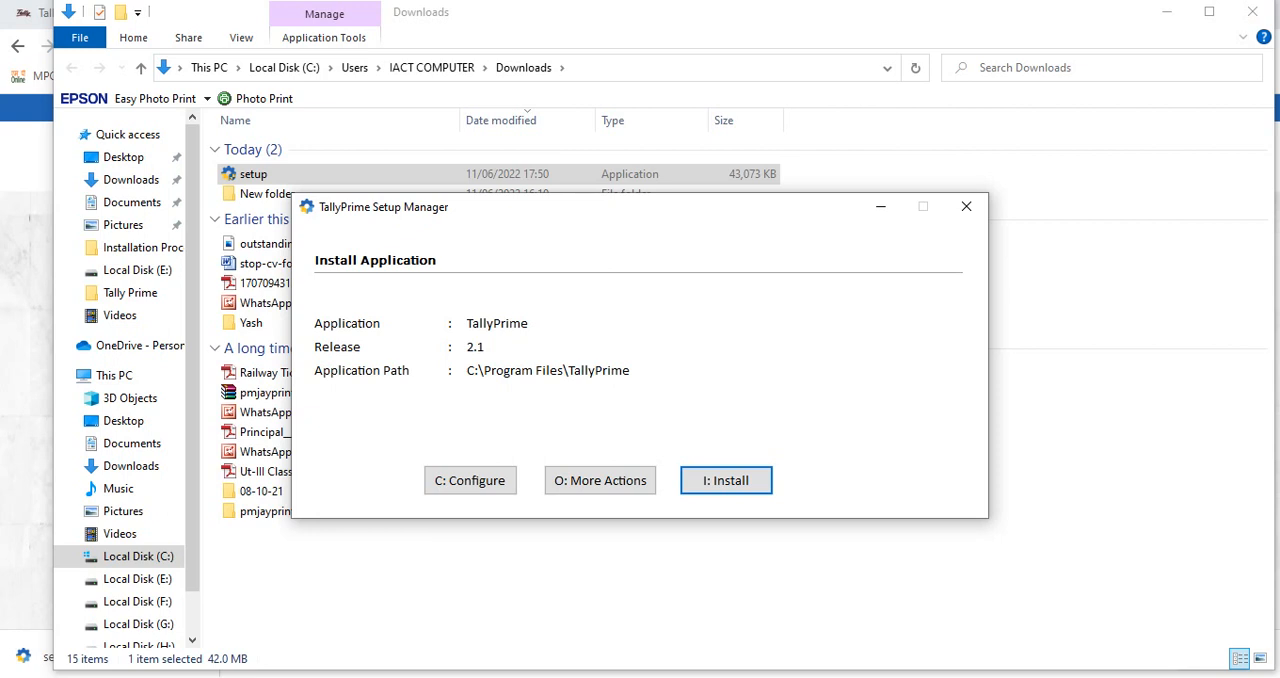
left_click(470, 481)
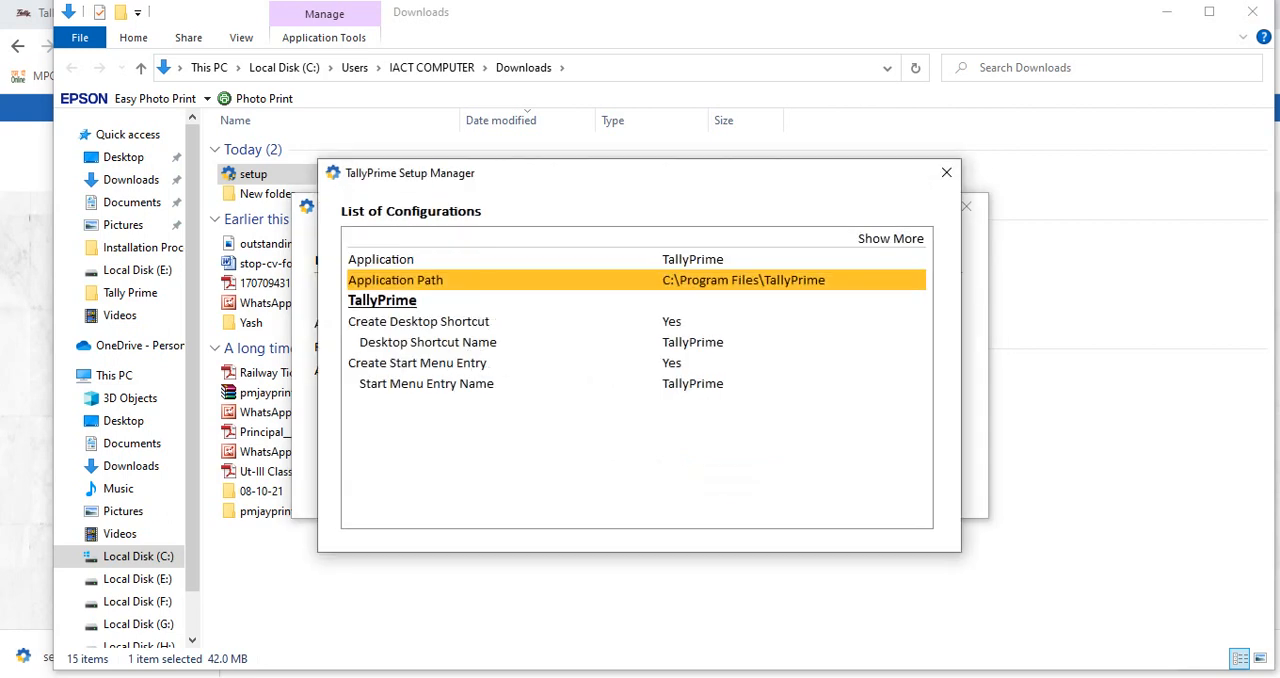
key("Return")
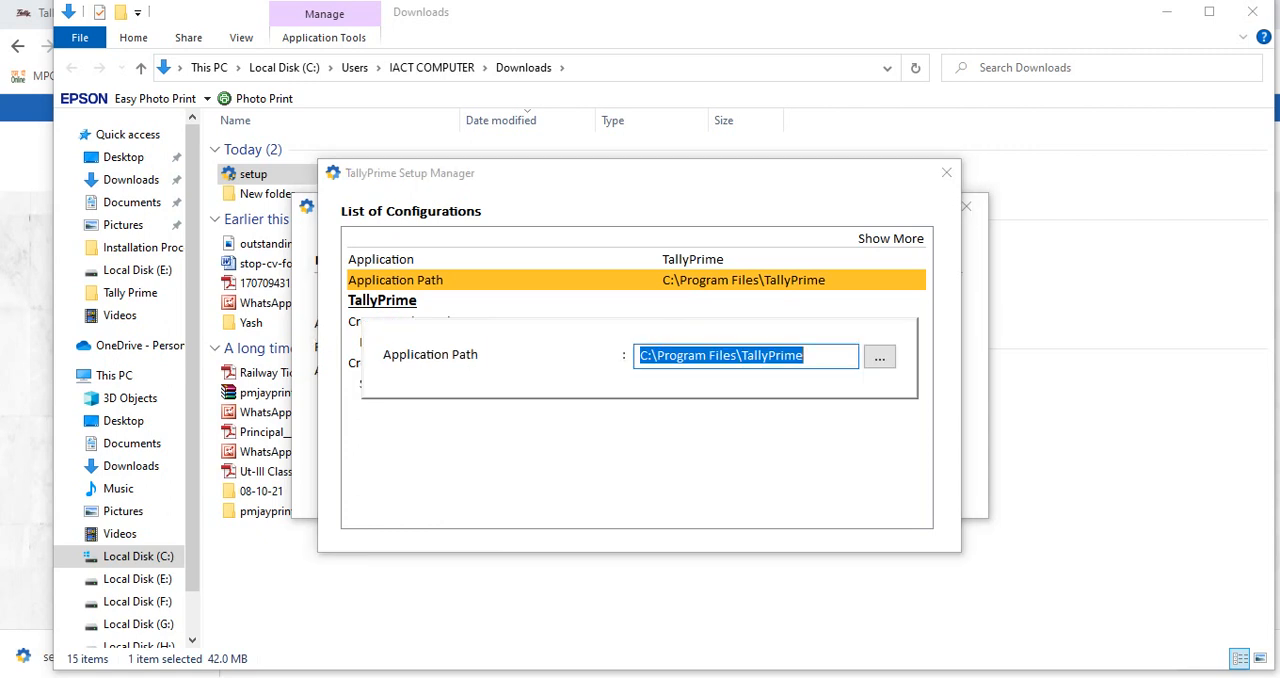
key("BackSpace")
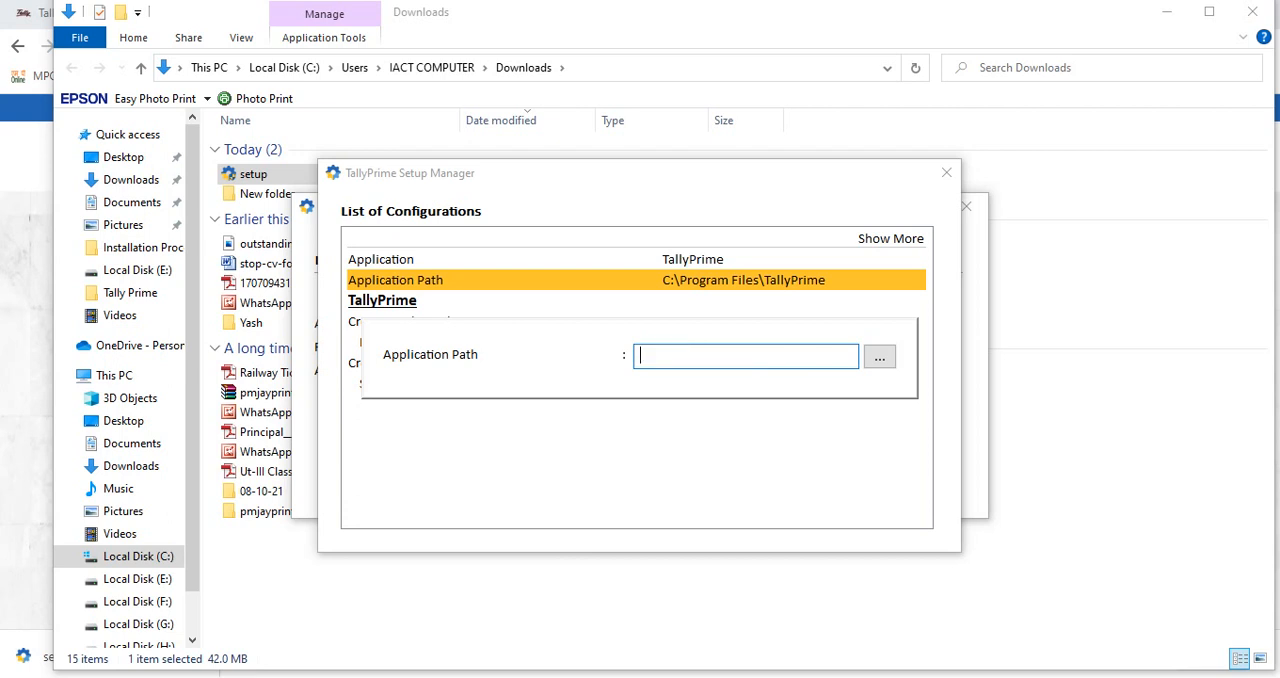
key("Escape")
key("Escape")
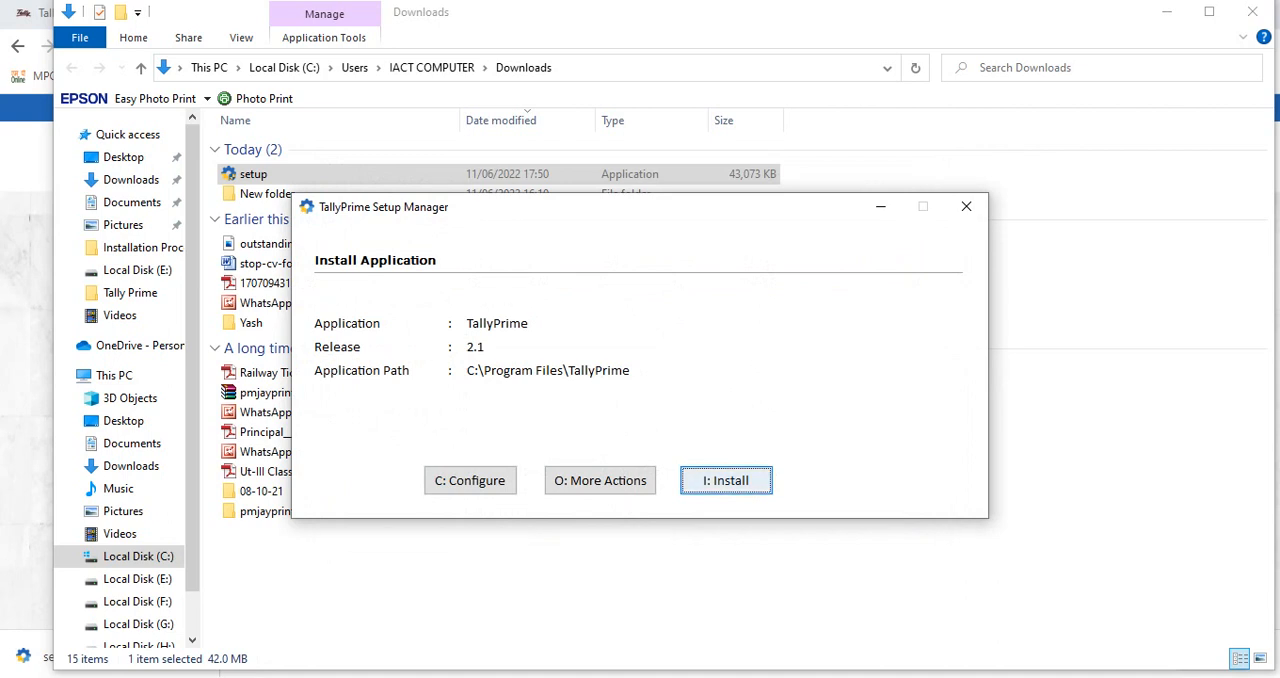
Step: Install TallyPrime with the default application path and start it in the free Educational mode, accepting the default startup settings
key("Return")
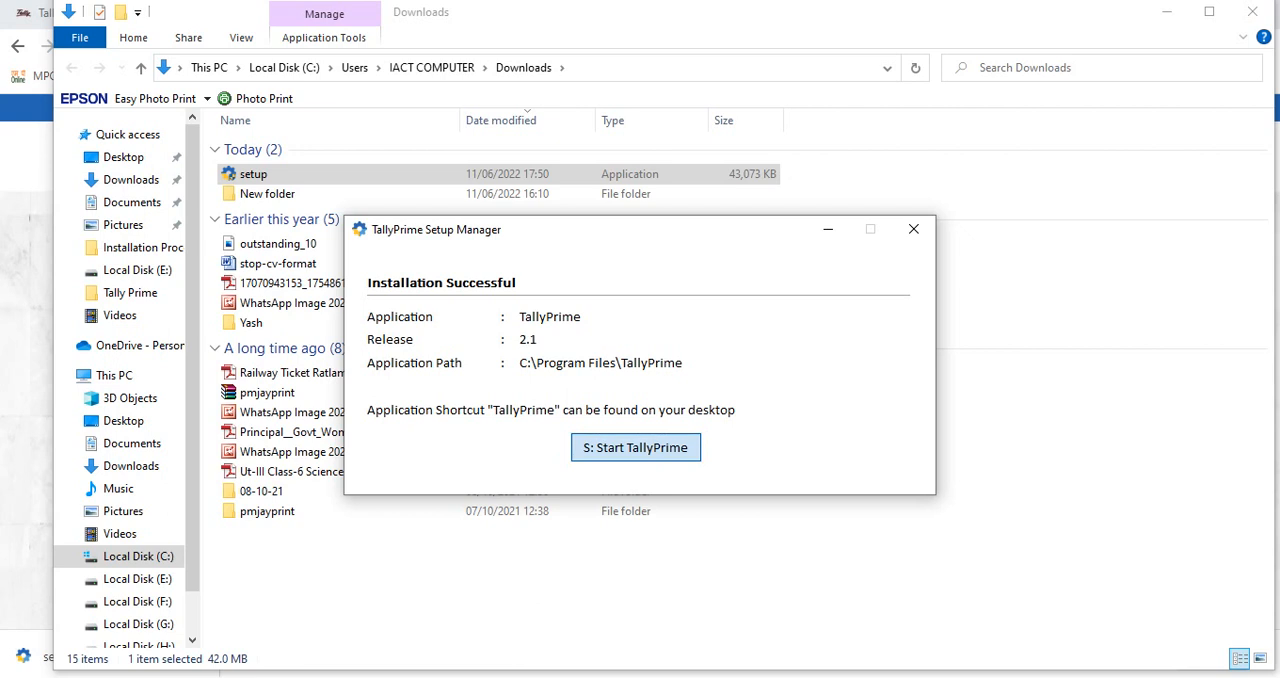
left_click(636, 448)
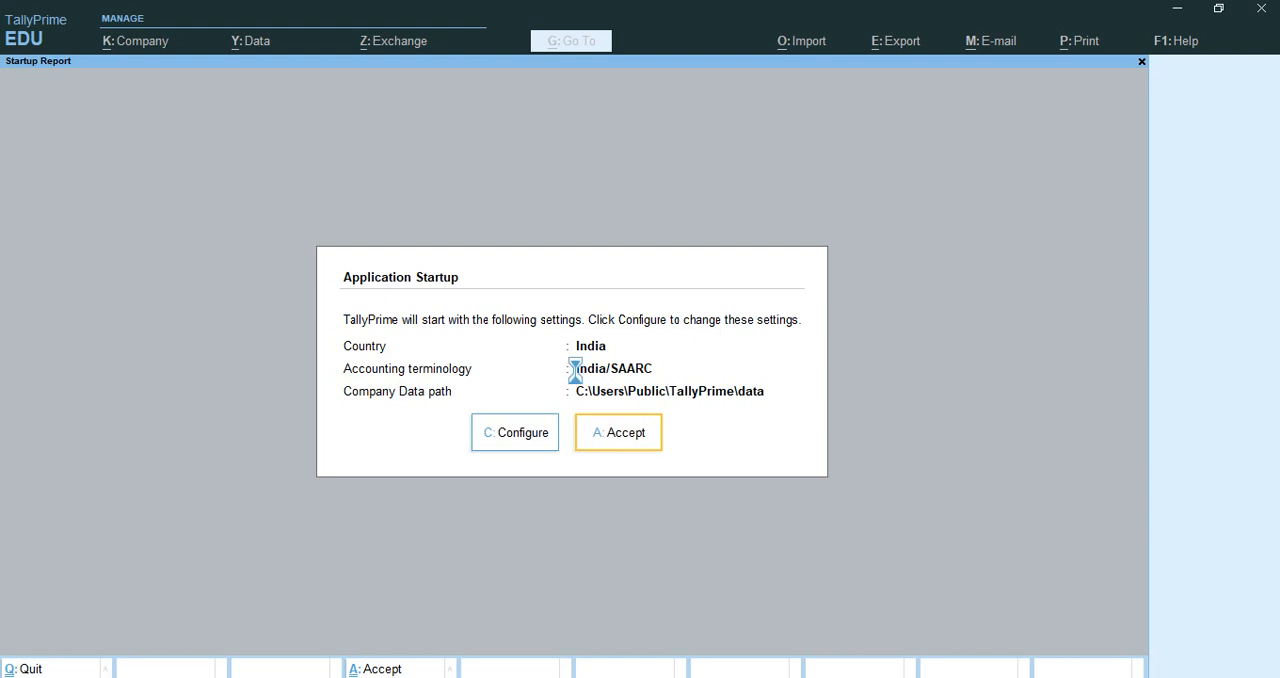
key("Return")
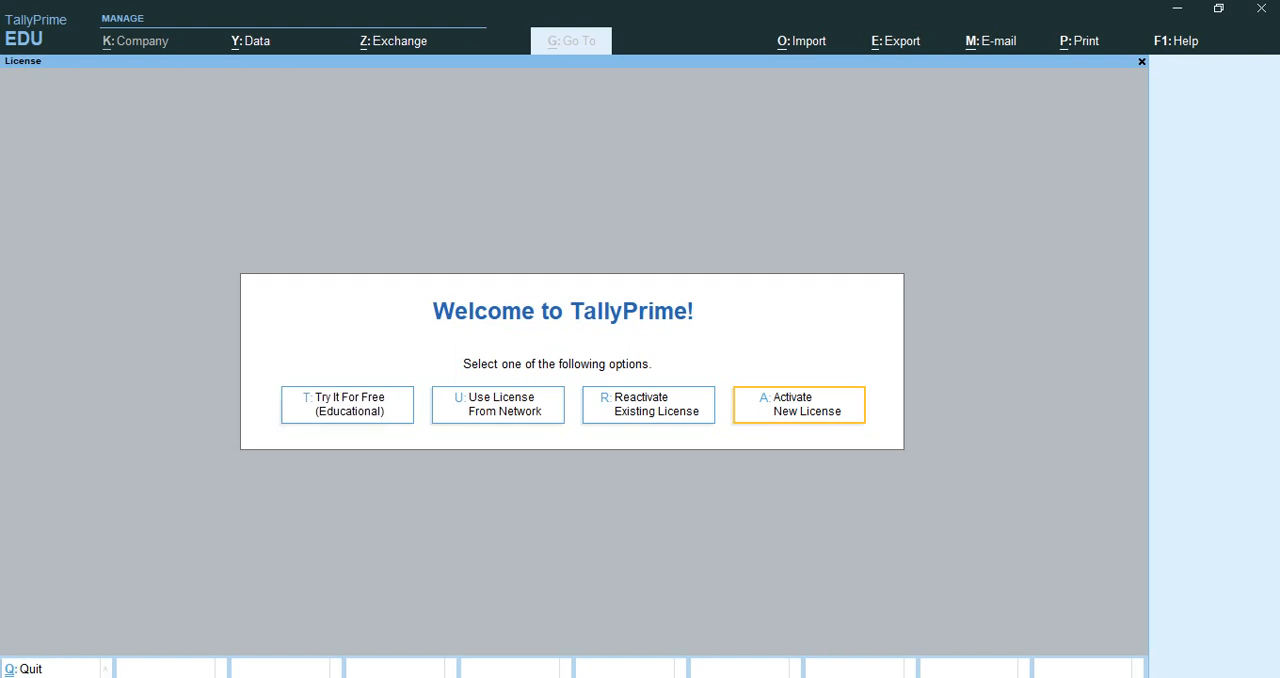
key("t")
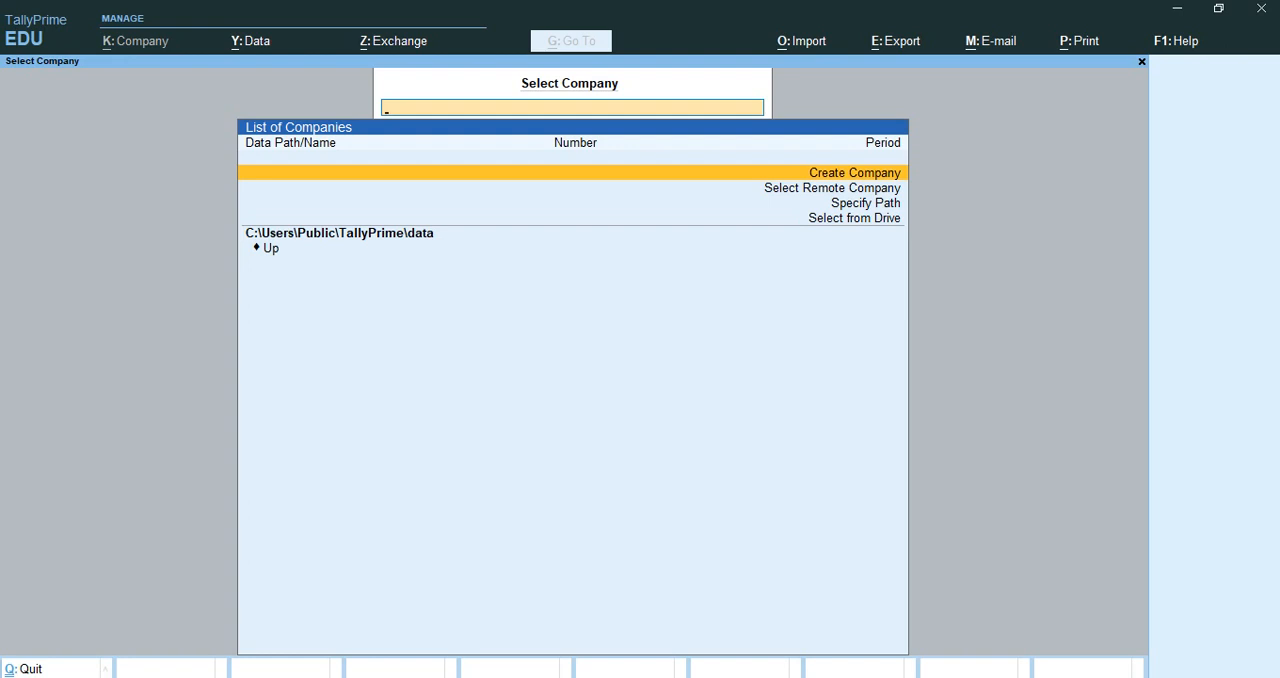
Step: Quit TallyPrime and minimize the Downloads folder and browser windows to reach the desktop
key("Escape")
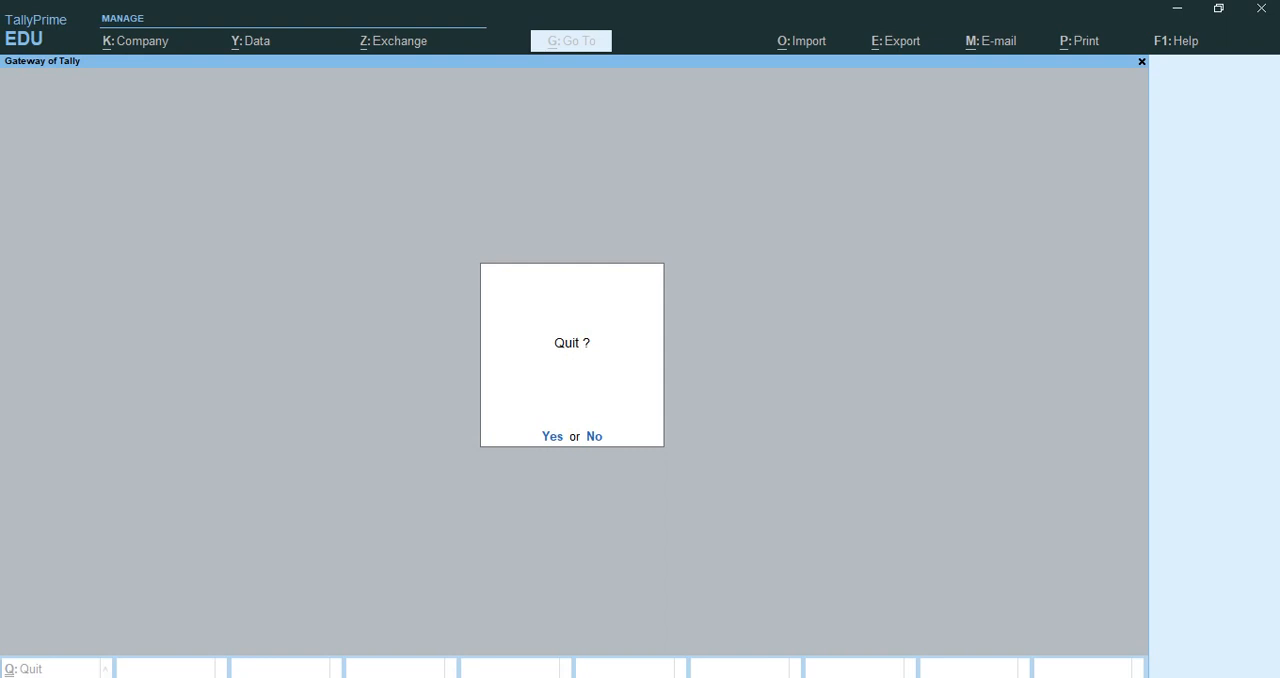
key("Return")
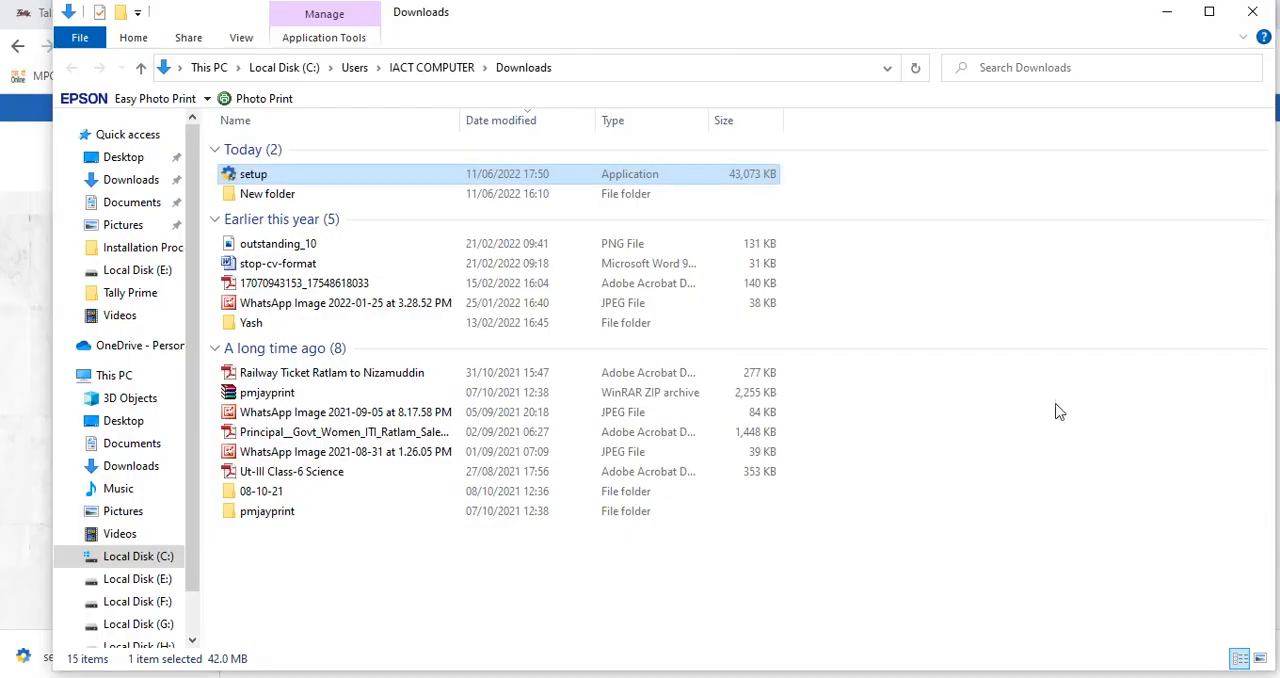
left_click(1167, 12)
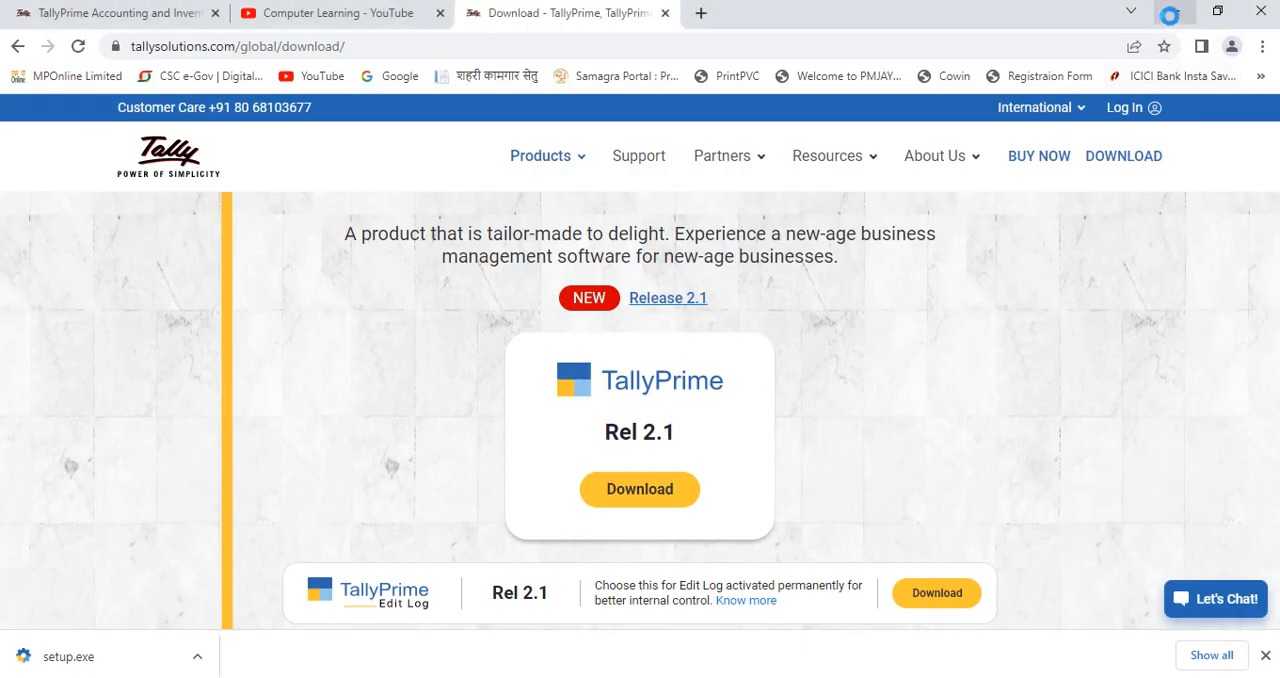
left_click(1168, 12)
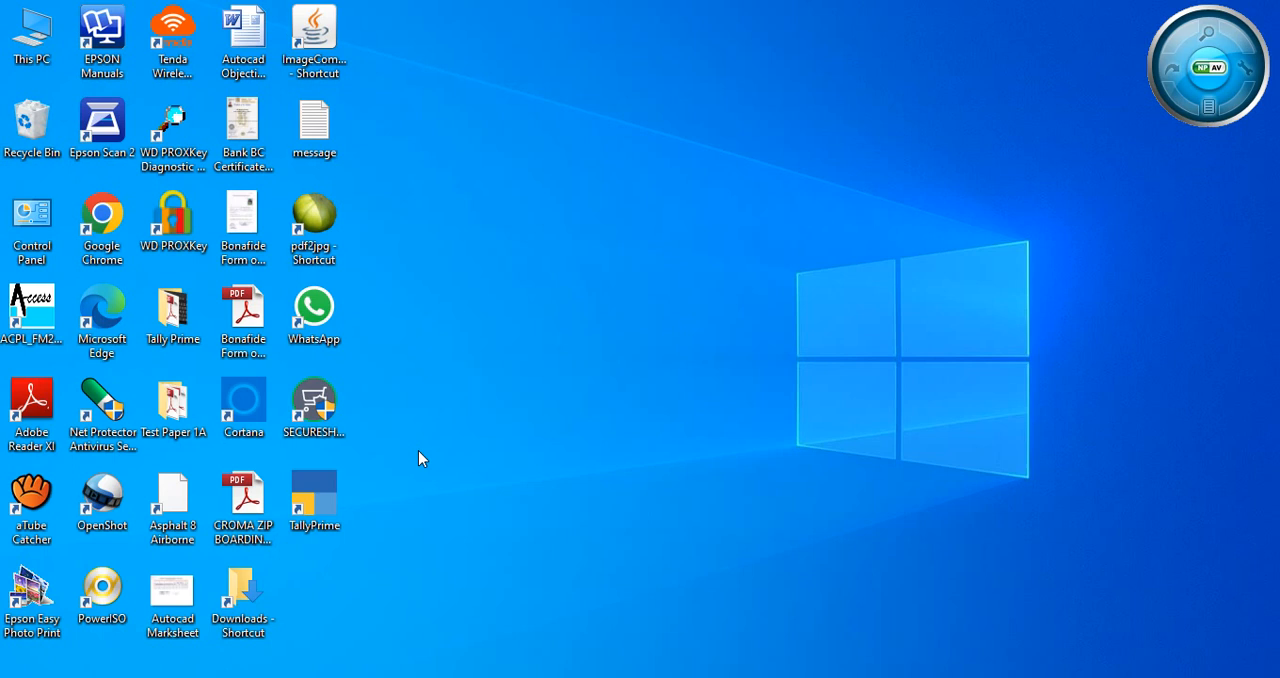
Step: Launch TallyPrime from its desktop shortcut and quit it from the License screen
double_click(313, 504)
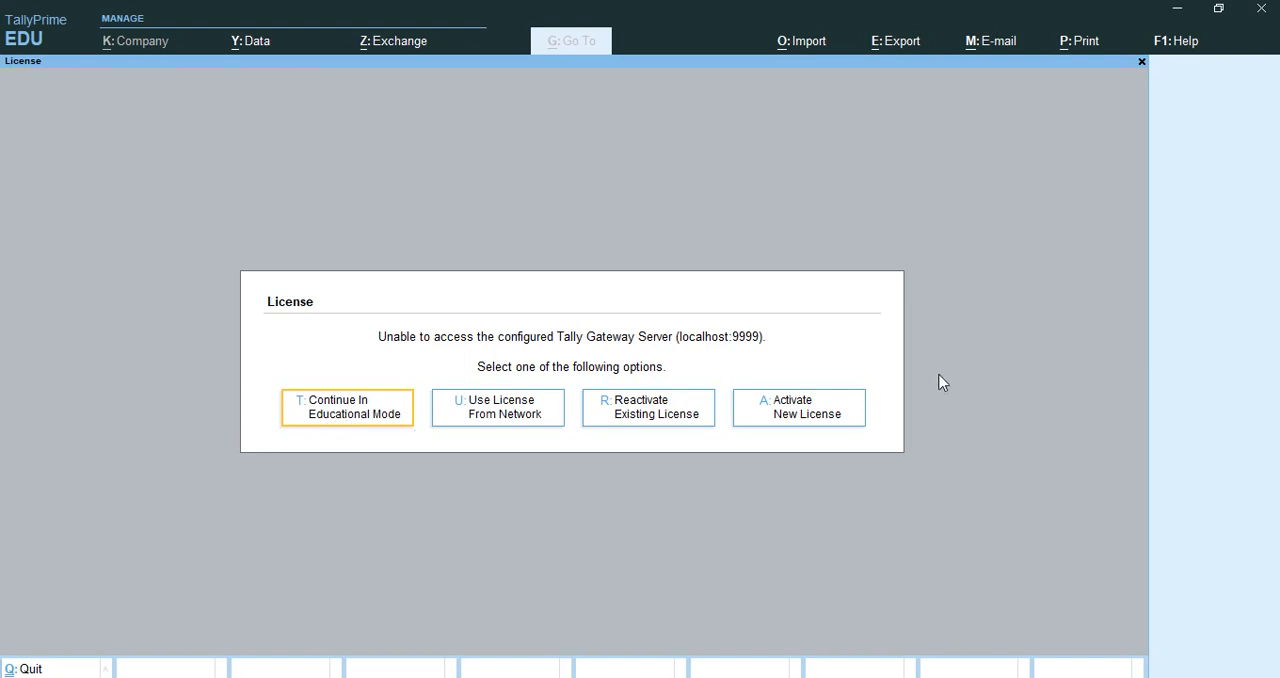
key("Escape")
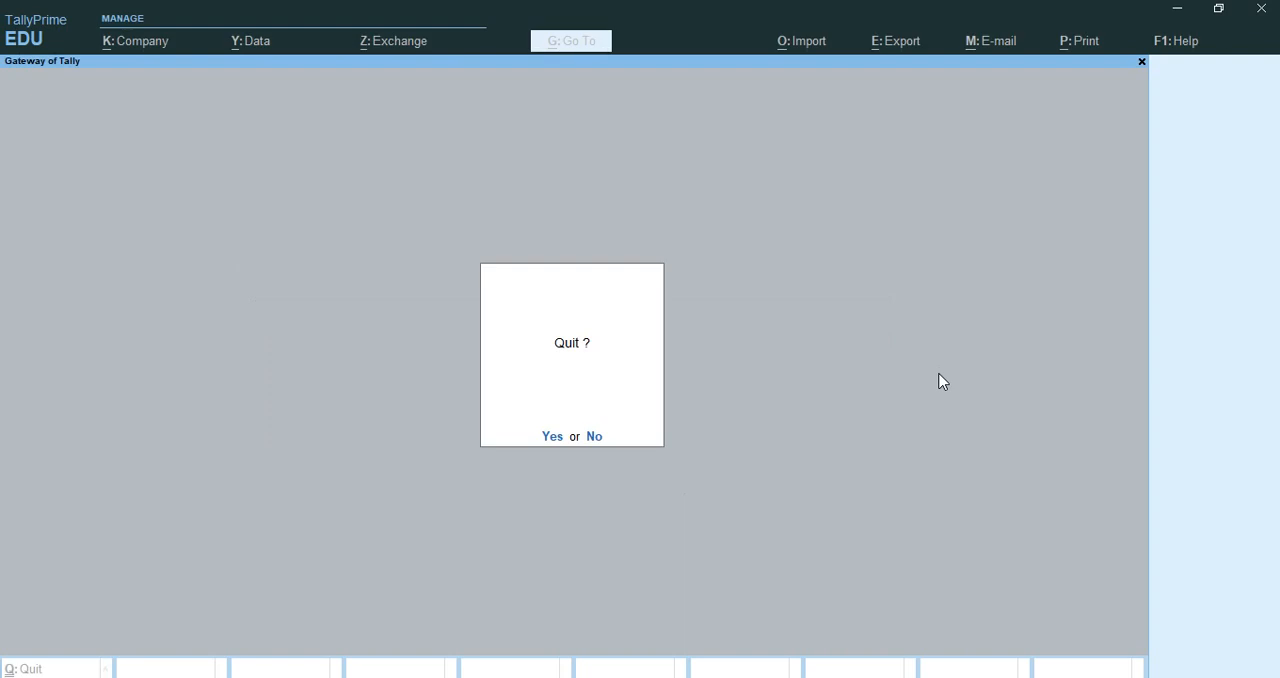
key("Return")
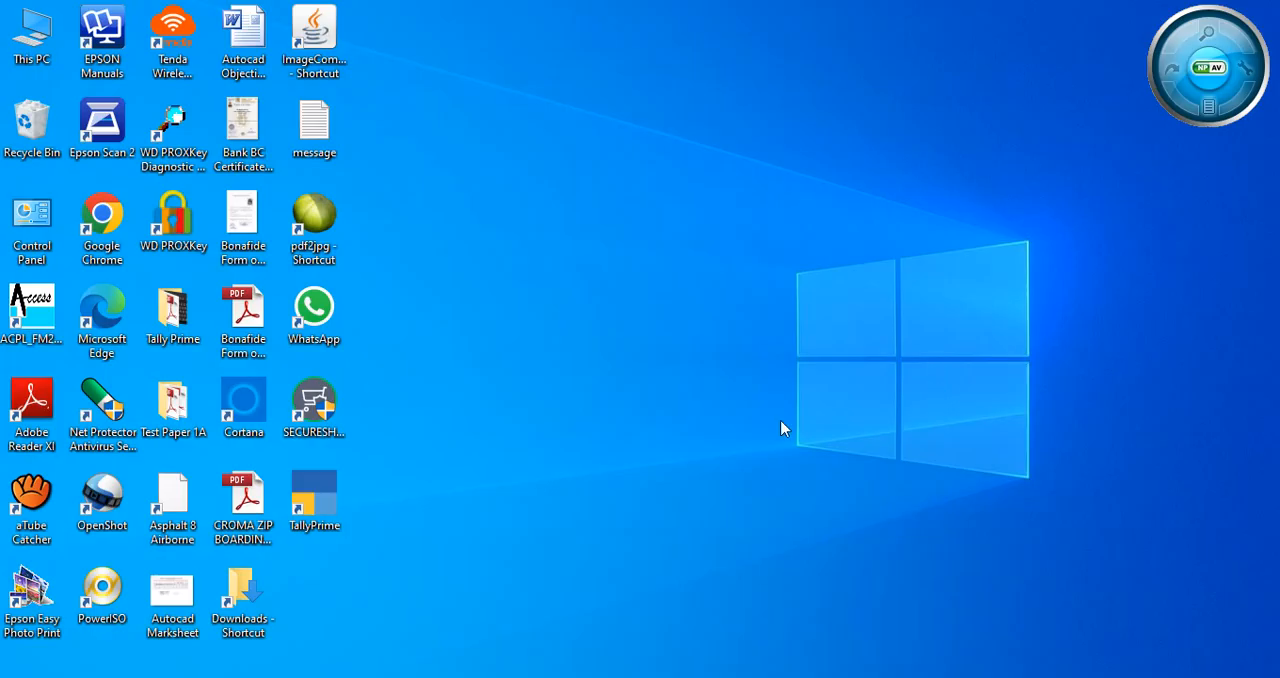